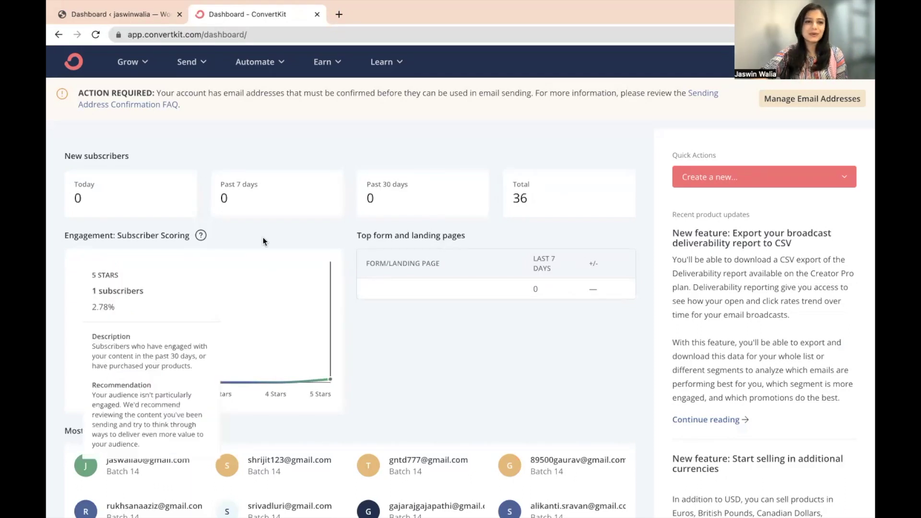
Open the Sales Page in the editor from Grow > Landing Pages & Forms.
{"action": "left_click", "coordinate": [136, 58]}
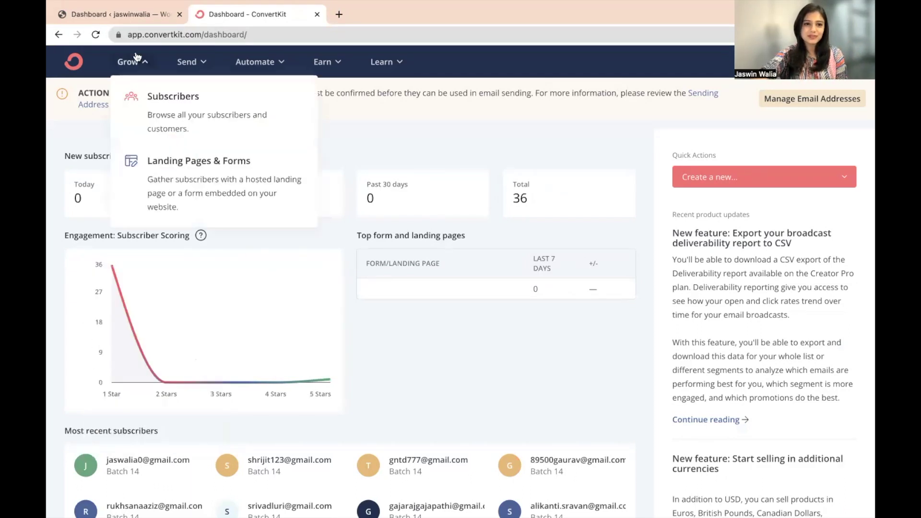
{"action": "left_click", "coordinate": [199, 188]}
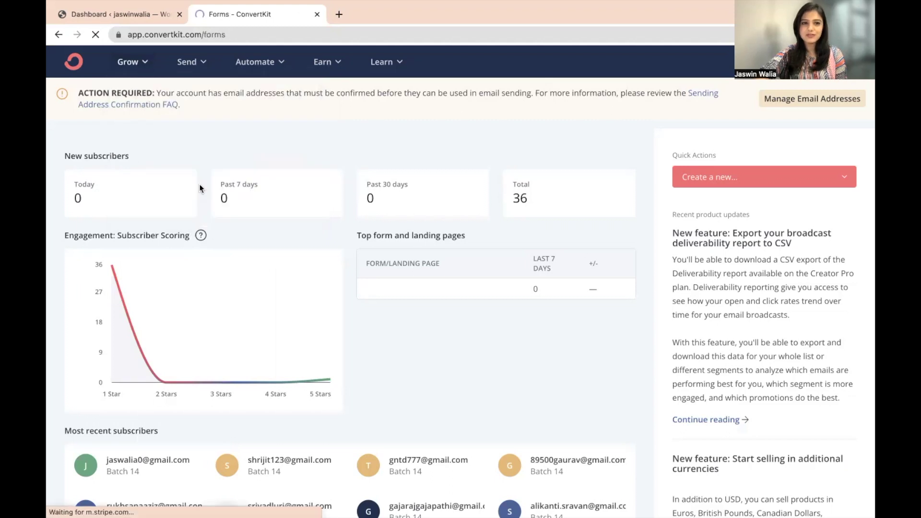
{"action": "scroll", "coordinate": [201, 188], "scroll_direction": "down", "scroll_amount": 5}
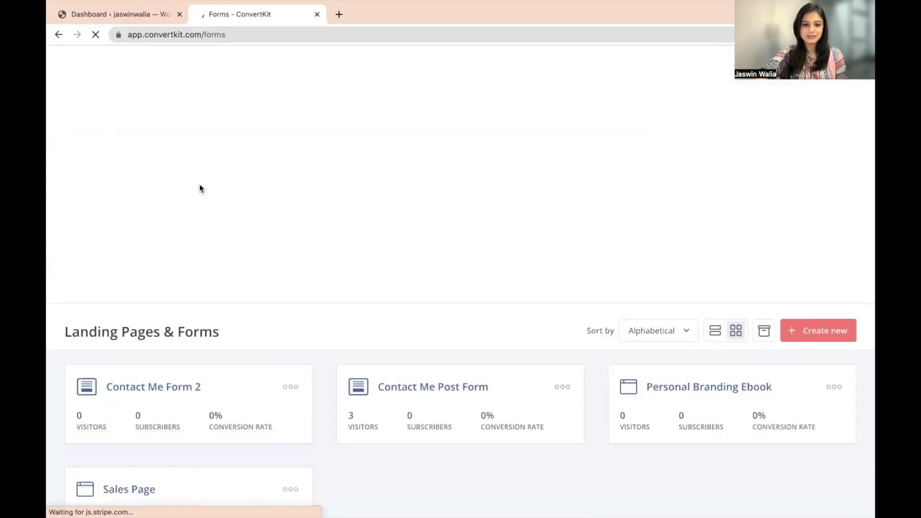
{"action": "scroll", "coordinate": [199, 188], "scroll_direction": "down", "scroll_amount": 1}
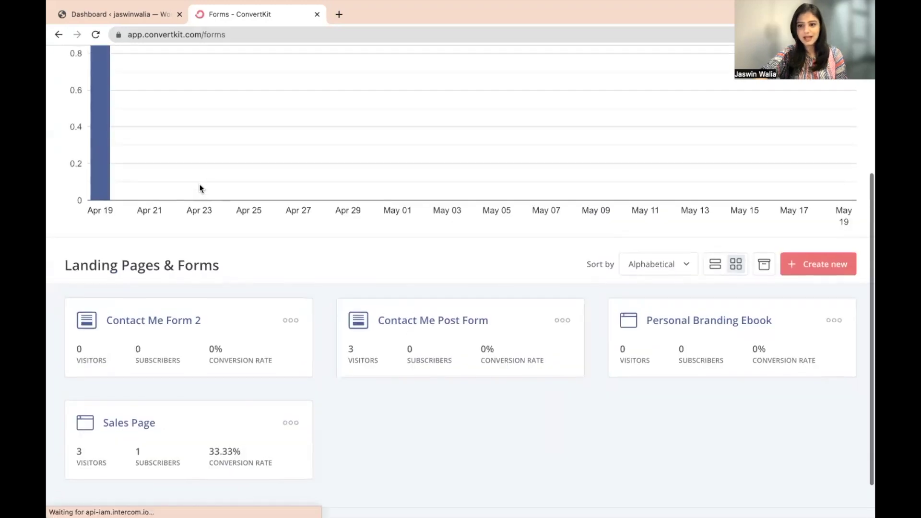
{"action": "scroll", "coordinate": [214, 304], "scroll_direction": "down", "scroll_amount": 2}
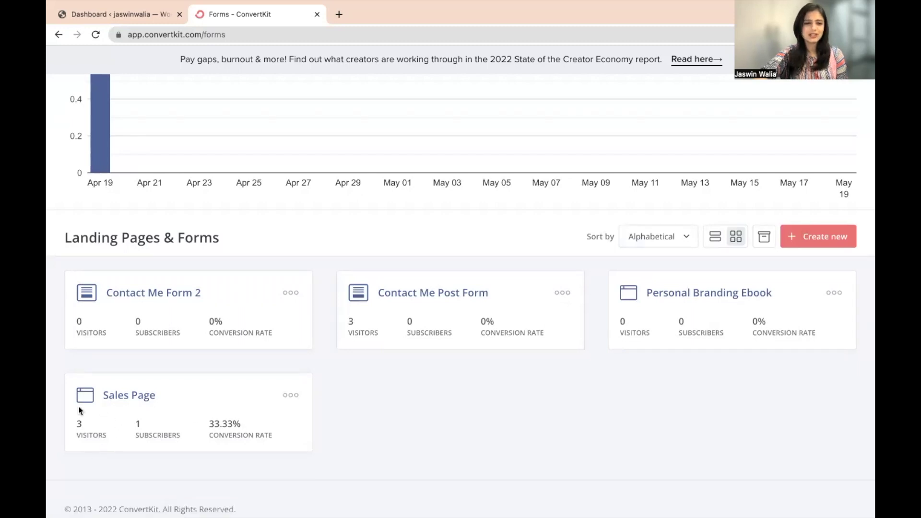
{"action": "left_click", "coordinate": [290, 395]}
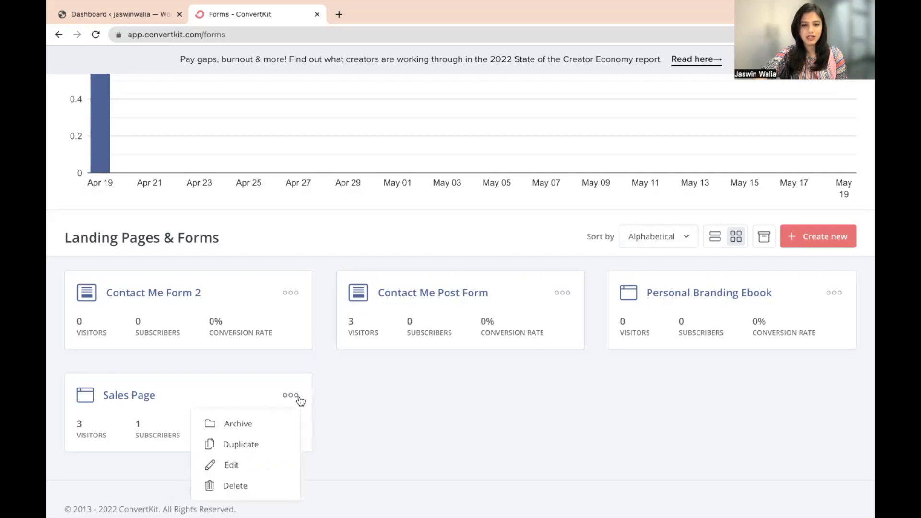
{"action": "left_click", "coordinate": [108, 388]}
{"action": "scroll", "coordinate": [176, 194], "scroll_direction": "down", "scroll_amount": 1}
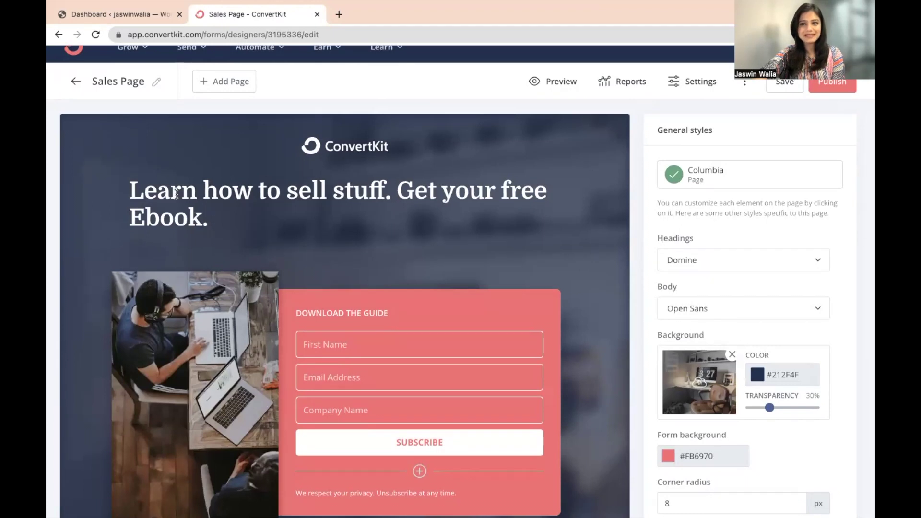
{"action": "scroll", "coordinate": [176, 194], "scroll_direction": "up", "scroll_amount": 1}
{"action": "scroll", "coordinate": [176, 195], "scroll_direction": "down", "scroll_amount": 5}
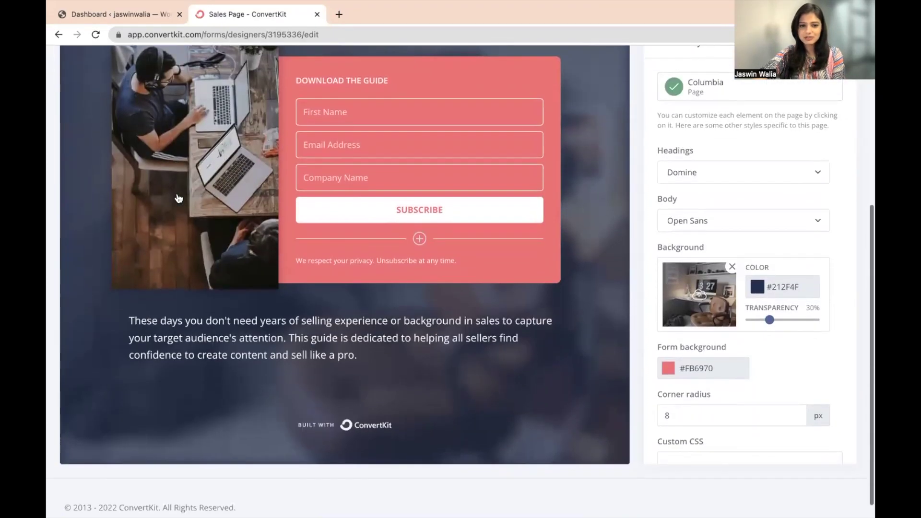
{"action": "scroll", "coordinate": [178, 197], "scroll_direction": "up", "scroll_amount": 5}
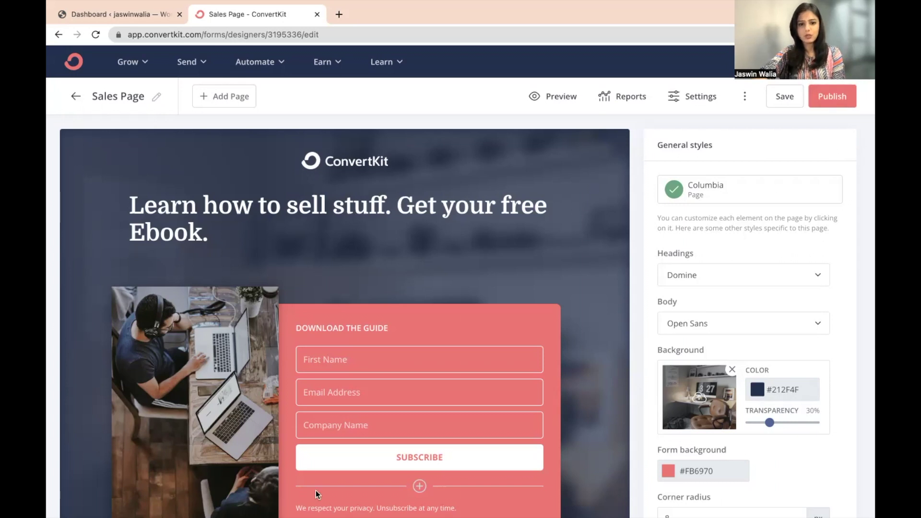
{"action": "scroll", "coordinate": [315, 490], "scroll_direction": "down", "scroll_amount": 1}
{"action": "scroll", "coordinate": [315, 490], "scroll_direction": "up", "scroll_amount": 1}
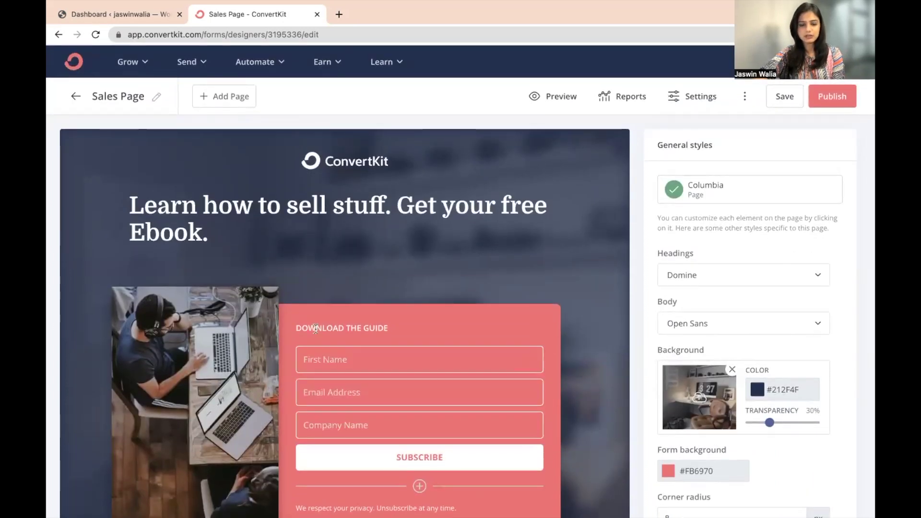
{"action": "scroll", "coordinate": [316, 329], "scroll_direction": "down", "scroll_amount": 3}
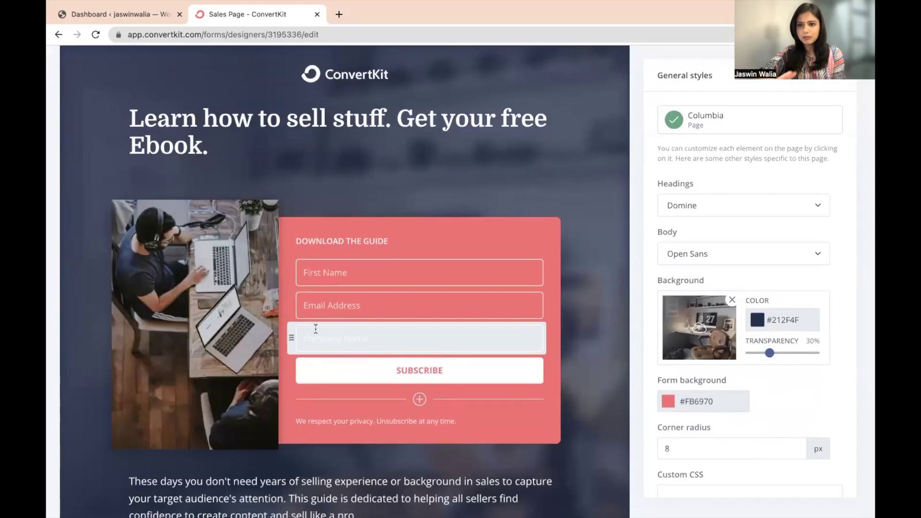
{"action": "scroll", "coordinate": [315, 329], "scroll_direction": "up", "scroll_amount": 3}
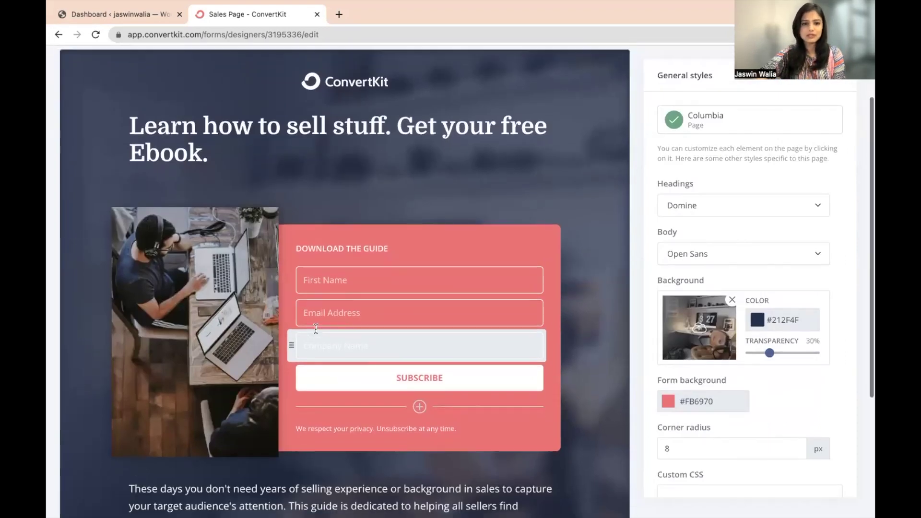
Preview the Sales Page and submit a test signup through its subscribe form.
{"action": "left_click", "coordinate": [561, 97]}
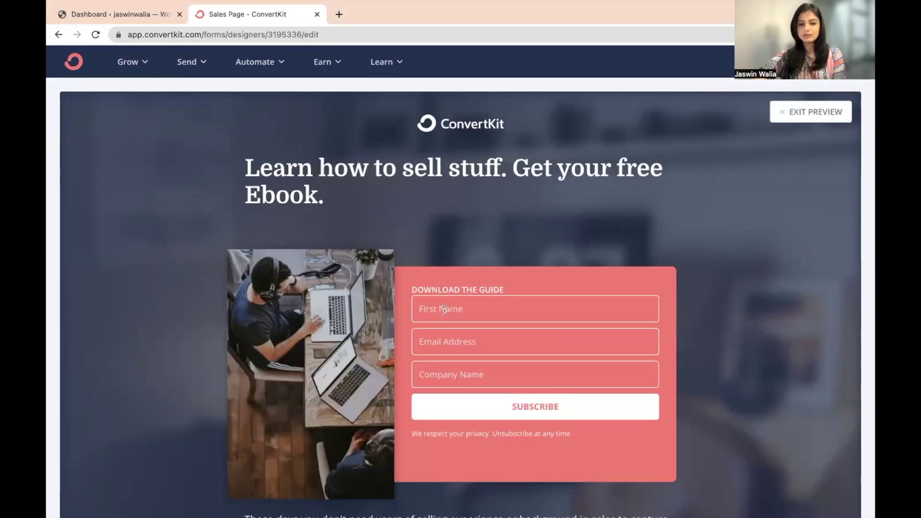
{"action": "left_click", "coordinate": [485, 406]}
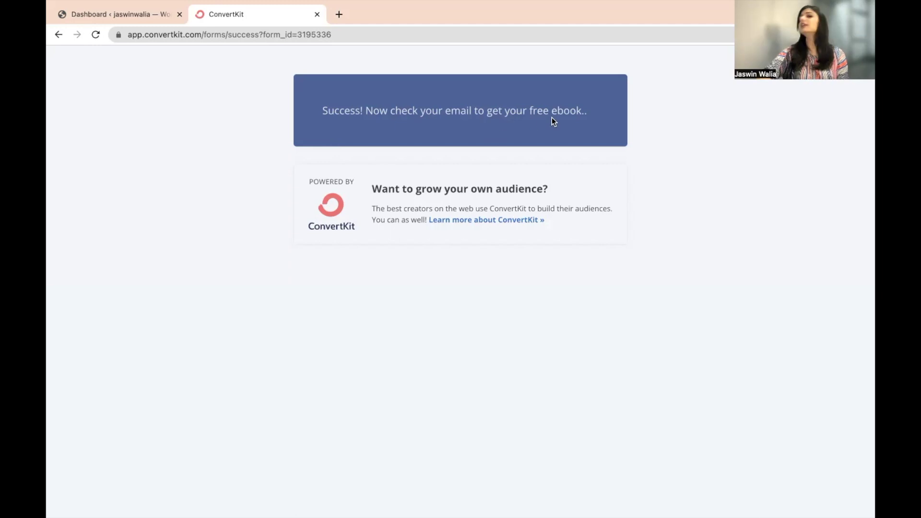
Open the 'Get your free ebook from here.' email in Gmail, mark it safe, then go back to ConvertKit.
{"action": "left_click", "coordinate": [339, 14]}
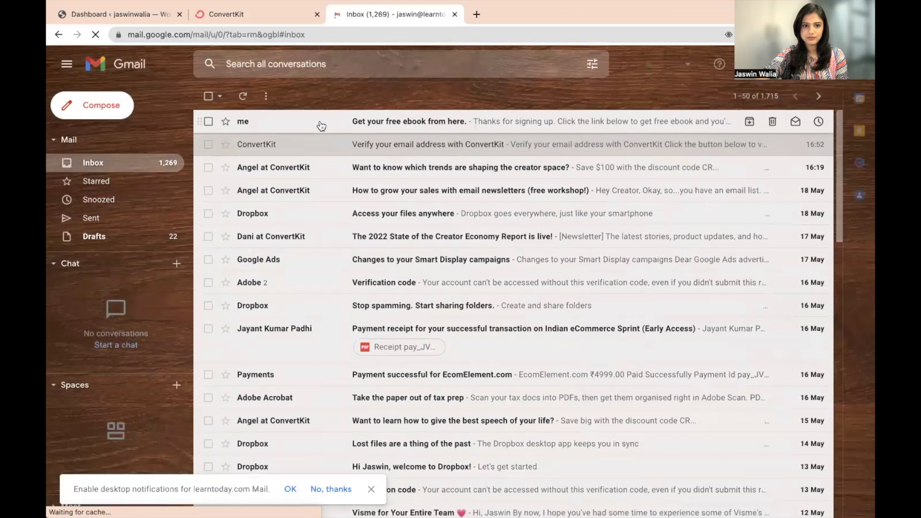
{"action": "left_click", "coordinate": [318, 121]}
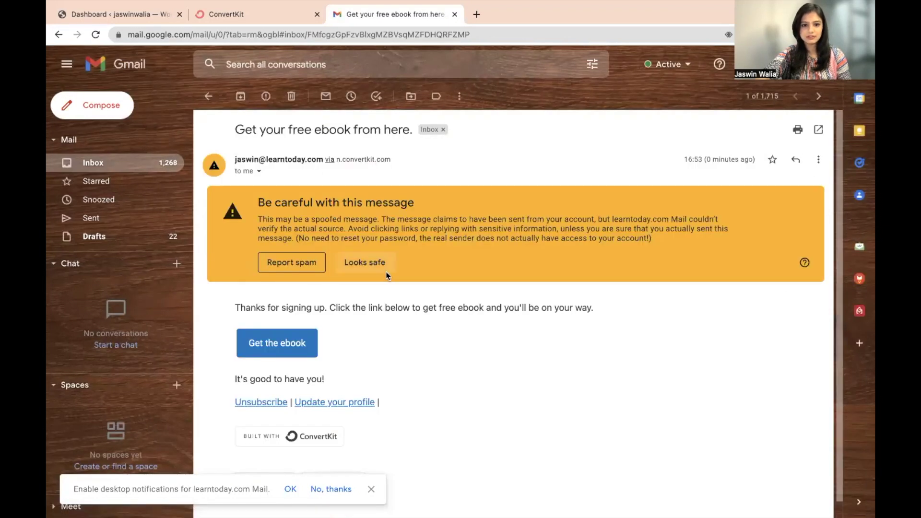
{"action": "left_click", "coordinate": [372, 268]}
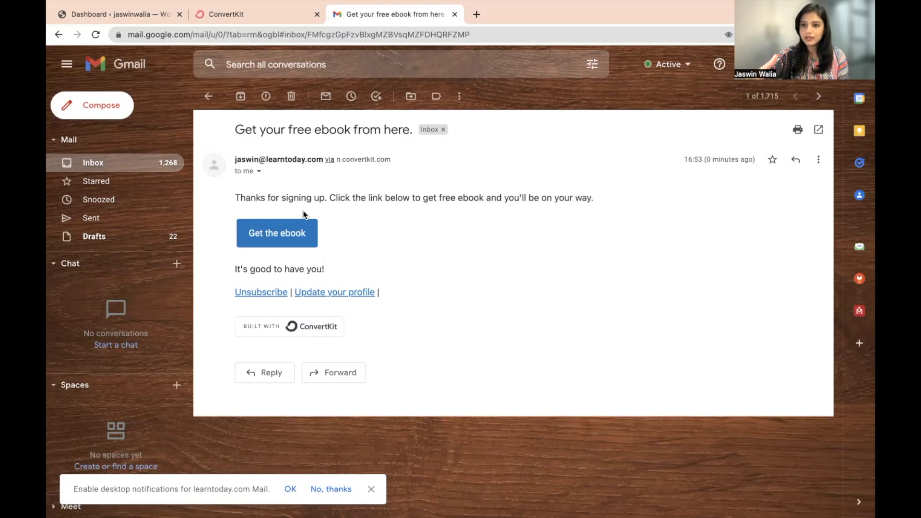
{"action": "left_click", "coordinate": [249, 16]}
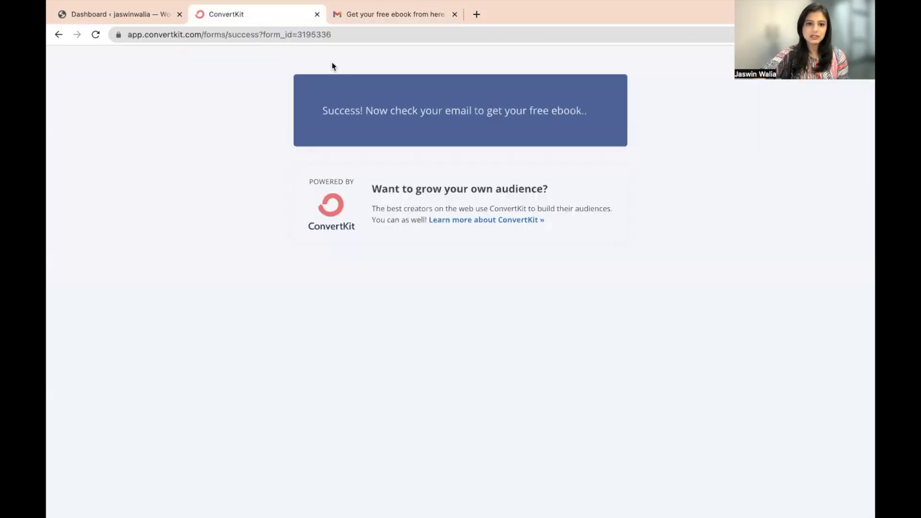
Return to the Sales Page editor after rechecking the received ebook email.
{"action": "left_click", "coordinate": [59, 35]}
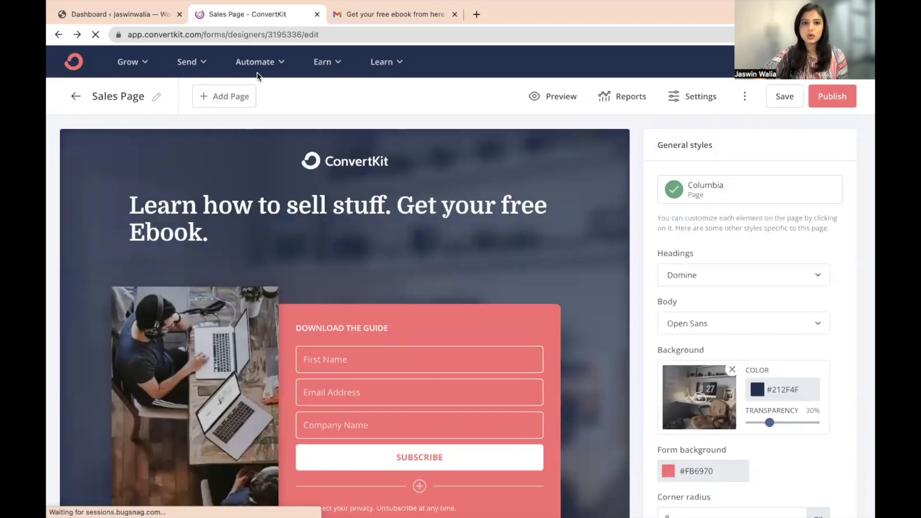
{"action": "left_click", "coordinate": [347, 22]}
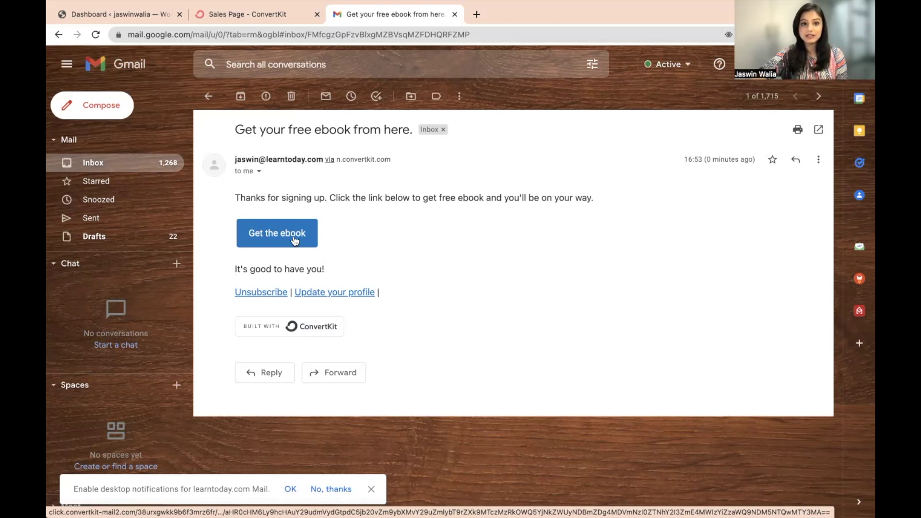
{"action": "left_click", "coordinate": [268, 14]}
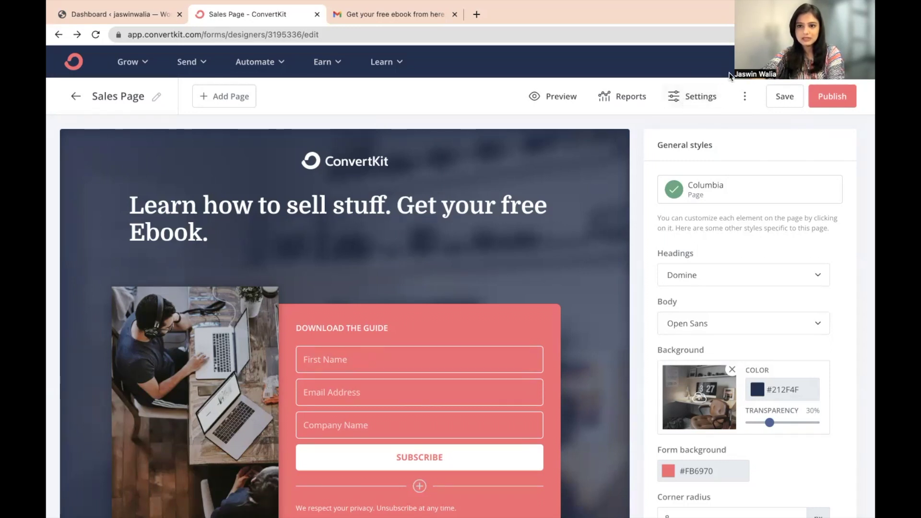
Show the Incentive tab of Landing Page Settings with the email and LTSOP028 download redirect.
{"action": "left_click", "coordinate": [695, 105]}
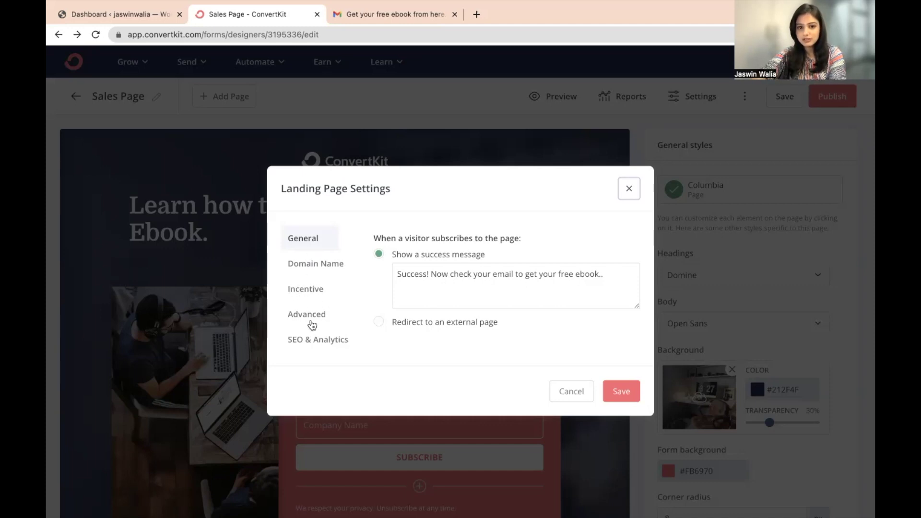
{"action": "left_click", "coordinate": [303, 290]}
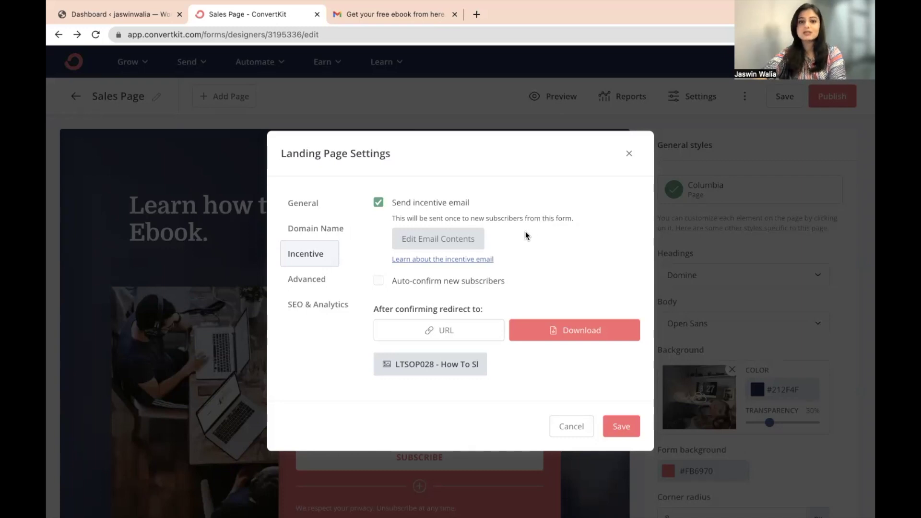
{"action": "left_click", "coordinate": [465, 239]}
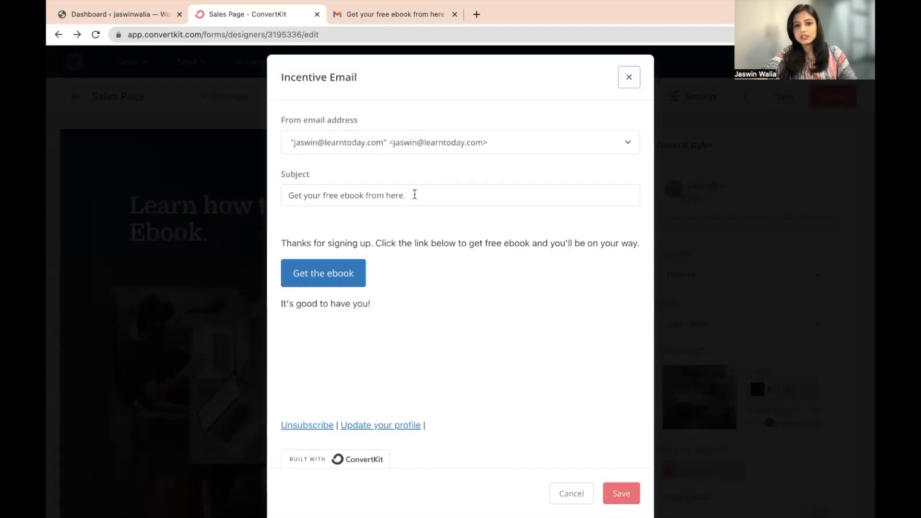
{"action": "left_click_drag", "start_coordinate": [414, 194], "coordinate": [284, 197]}
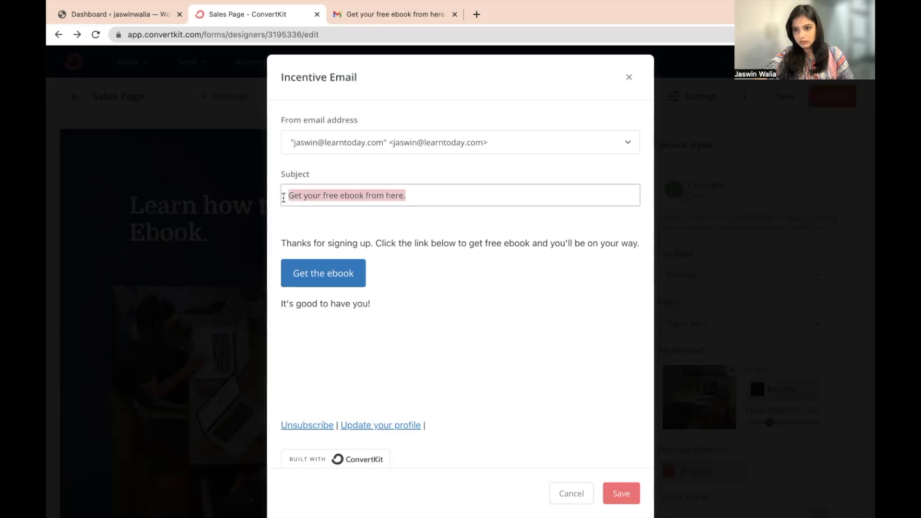
{"action": "left_click", "coordinate": [286, 244]}
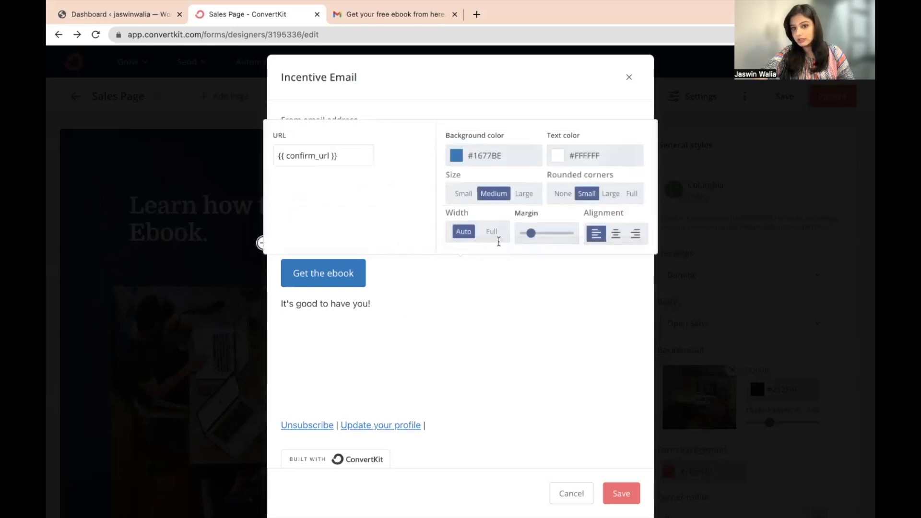
{"action": "left_click", "coordinate": [520, 246], "text": "shift"}
{"action": "left_click", "coordinate": [531, 298]}
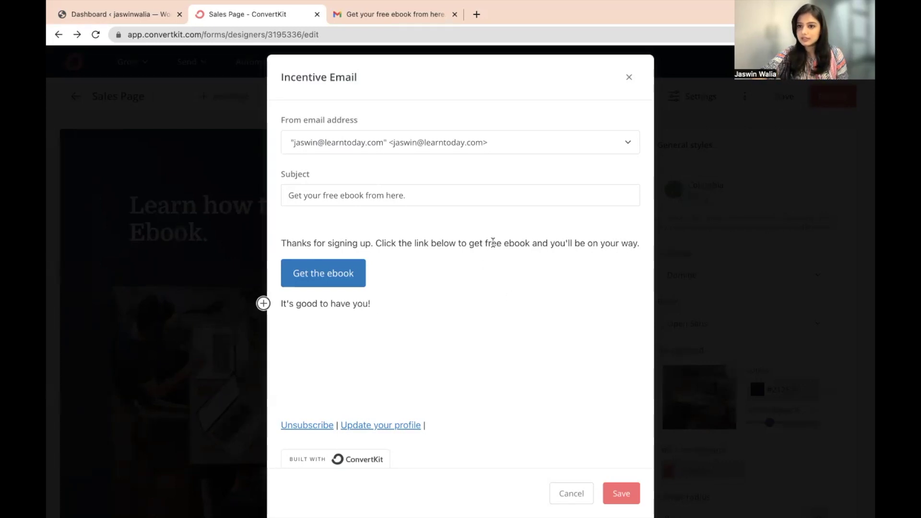
{"action": "left_click", "coordinate": [493, 243]}
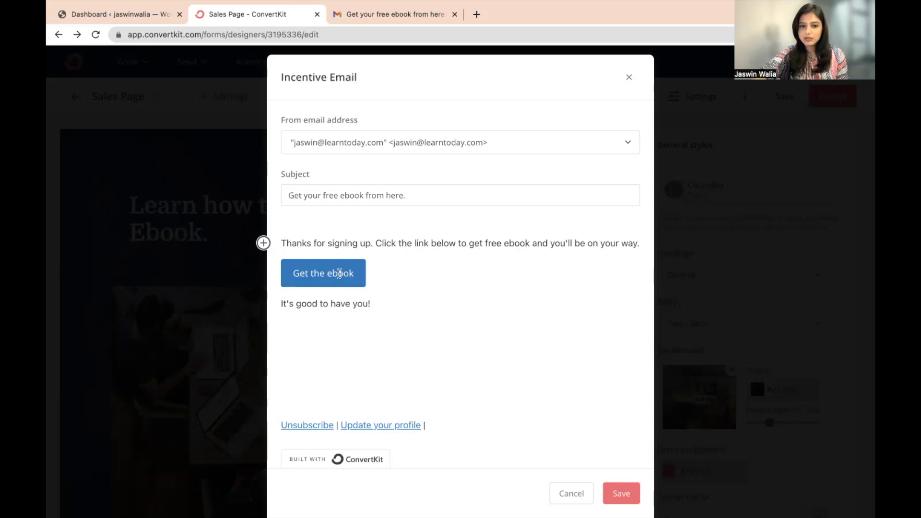
{"action": "left_click", "coordinate": [339, 273]}
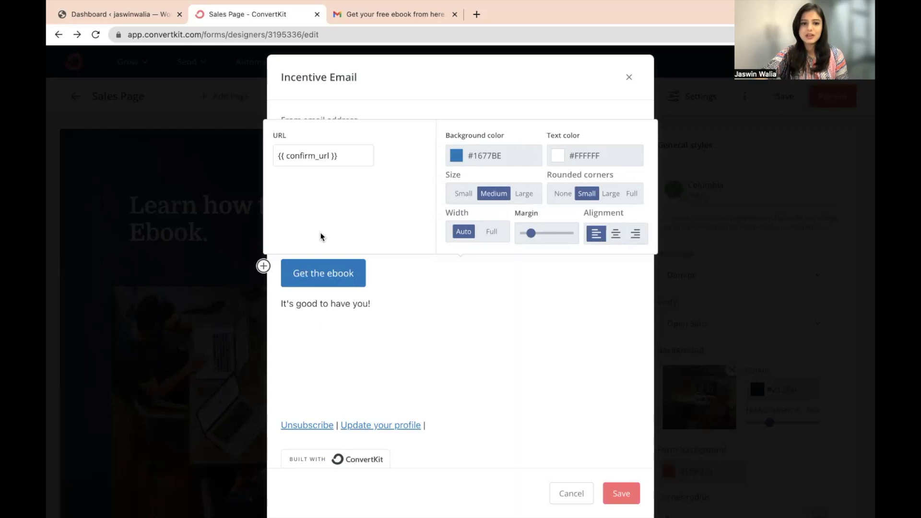
{"action": "left_click", "coordinate": [376, 271]}
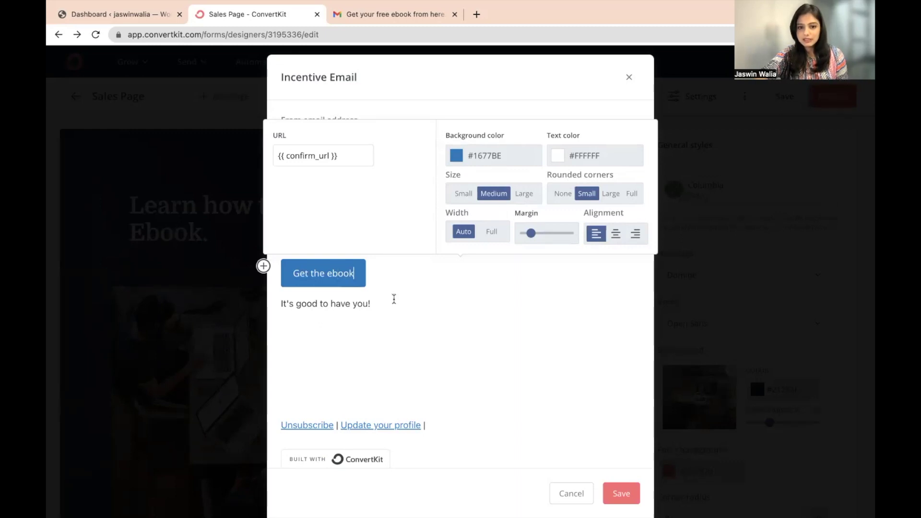
{"action": "left_click", "coordinate": [387, 299]}
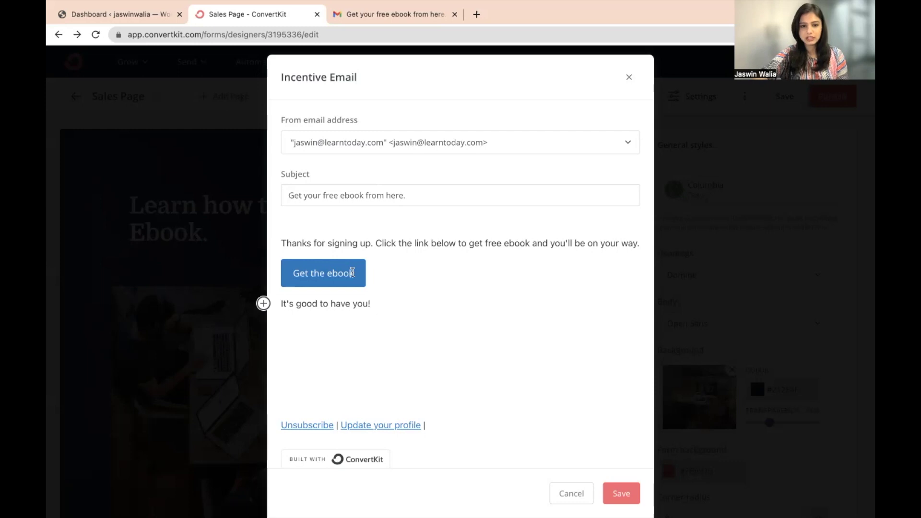
Replace 'Get the ebook' with 'Download the ebook from here!' and 'It's good to have you!' with 'Have a nice day! :)'.
{"action": "left_click", "coordinate": [352, 272]}
{"action": "left_click_drag", "start_coordinate": [353, 272], "coordinate": [294, 276]}
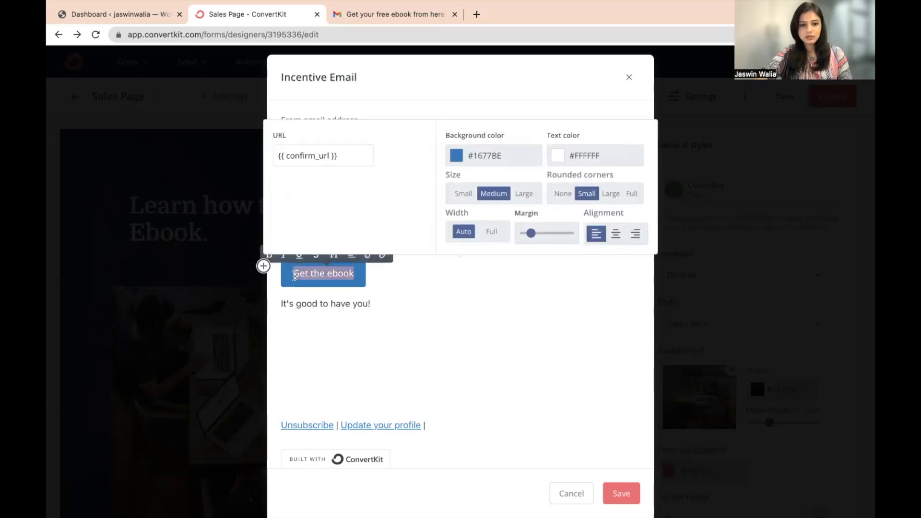
{"action": "type", "text": "Download"}
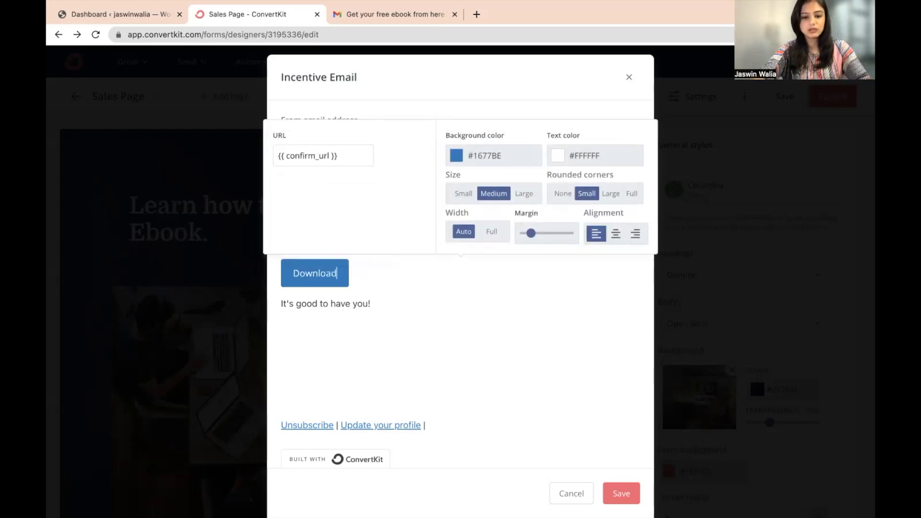
{"action": "type", "text": " the book"}
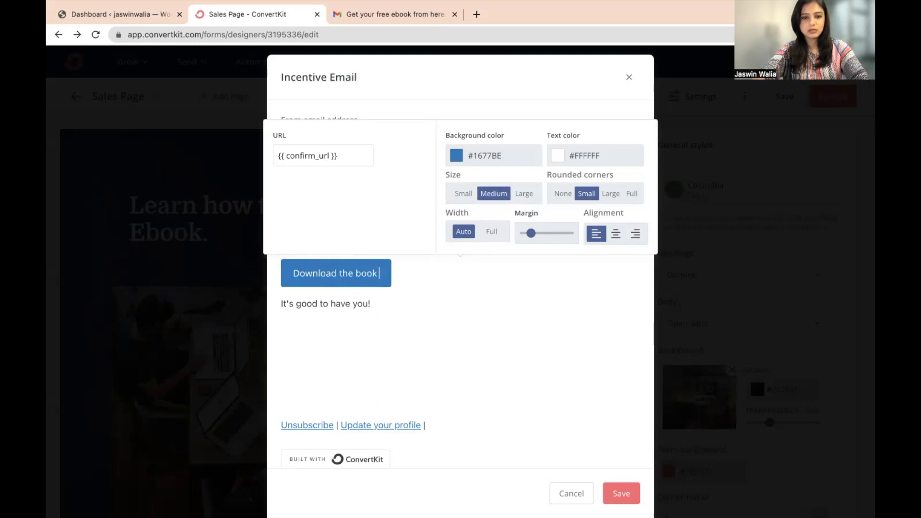
{"action": "key", "text": "BackSpace"}
{"action": "key", "text": "BackSpace"}
{"action": "key", "text": "BackSpace"}
{"action": "key", "text": "BackSpace"}
{"action": "type", "text": "ebo"}
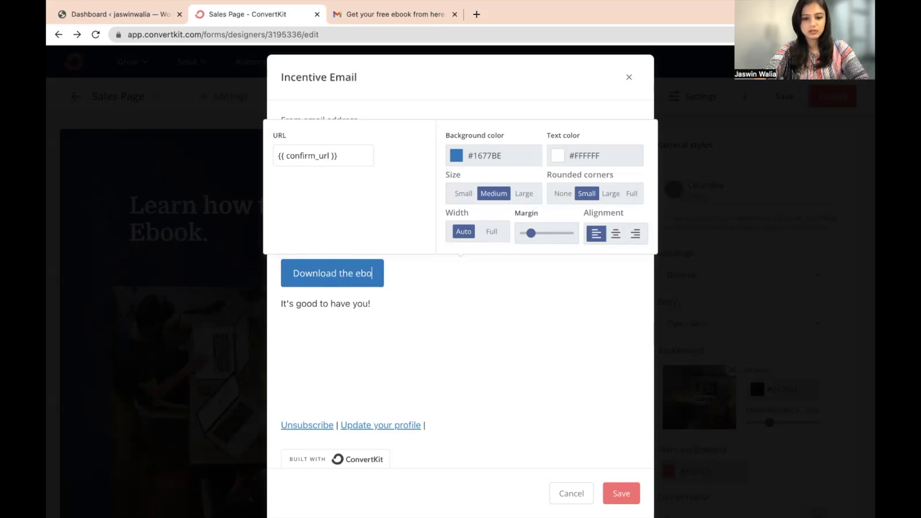
{"action": "type", "text": "ok from here"}
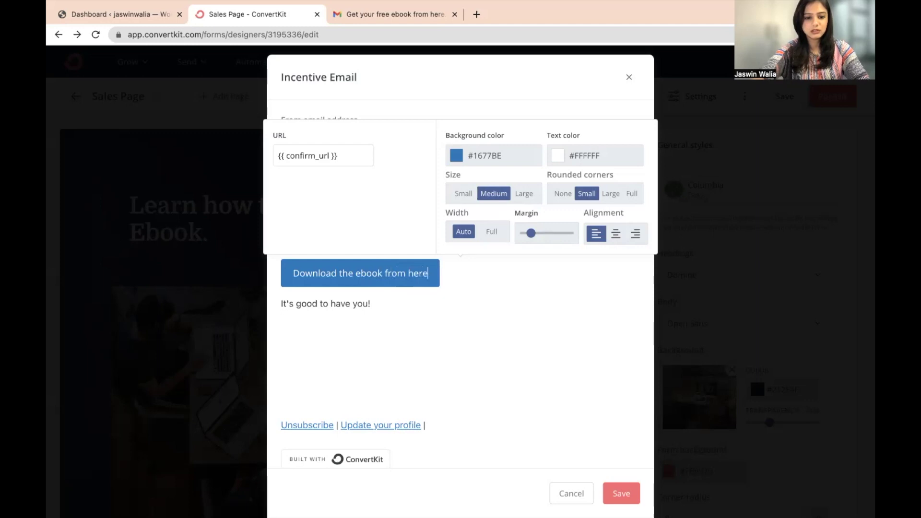
{"action": "type", "text": "!"}
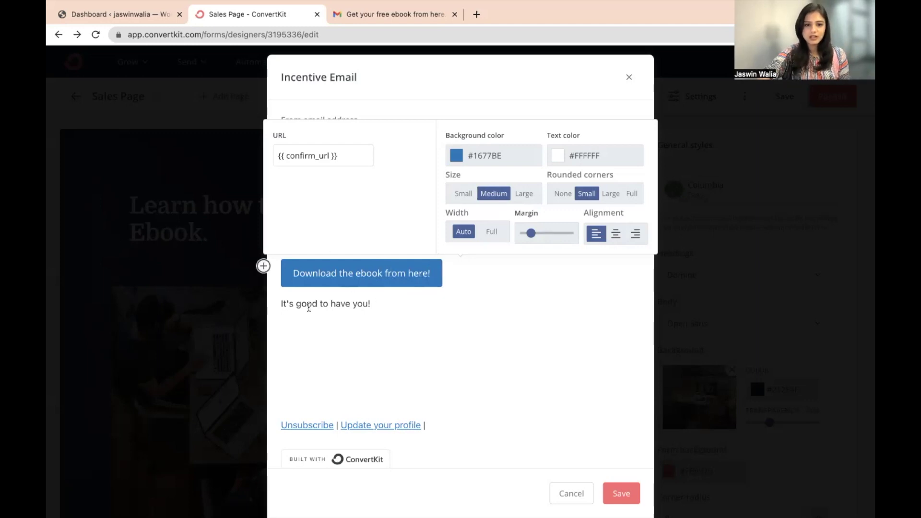
{"action": "left_click", "coordinate": [361, 305]}
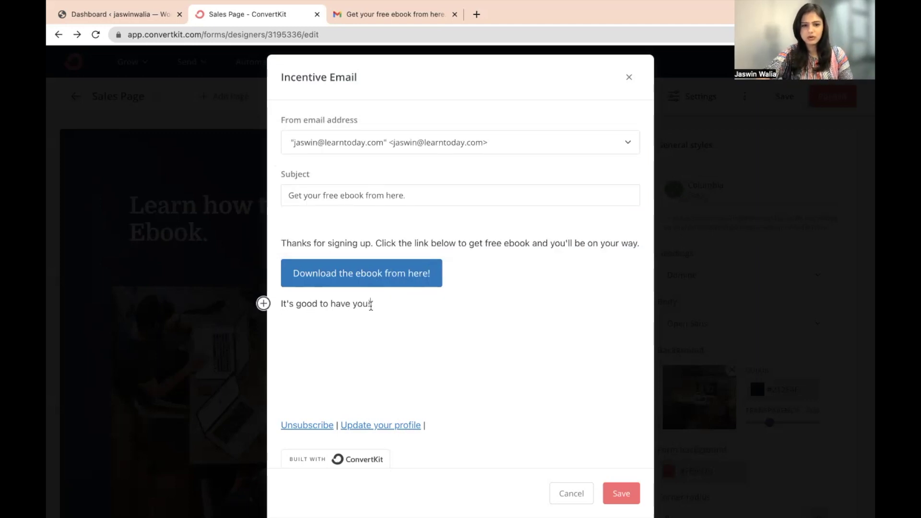
{"action": "left_click_drag", "start_coordinate": [371, 305], "coordinate": [263, 304]}
{"action": "type", "text": "Hav"}
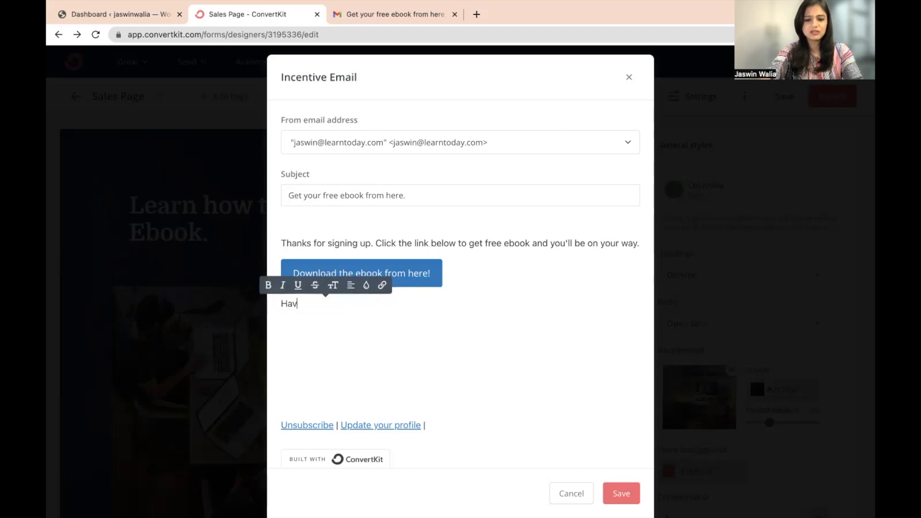
{"action": "type", "text": "e a nice day"}
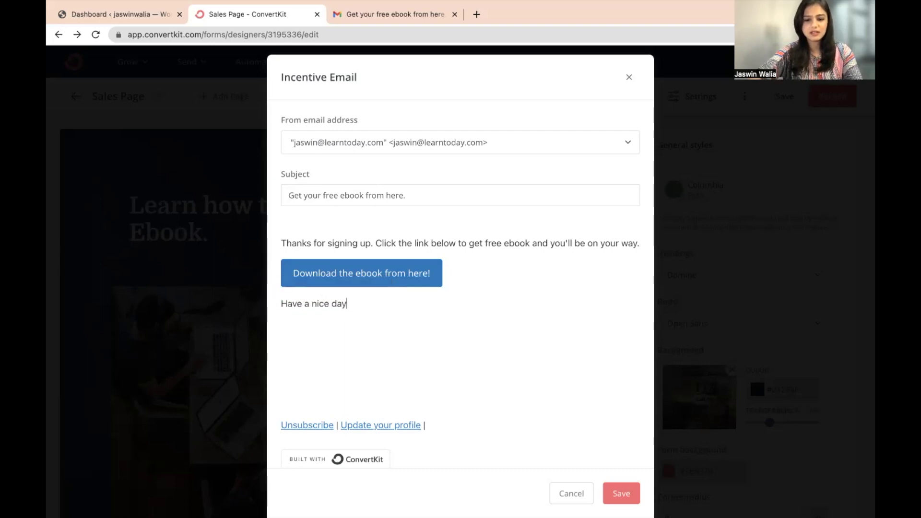
{"action": "type", "text": "! :)"}
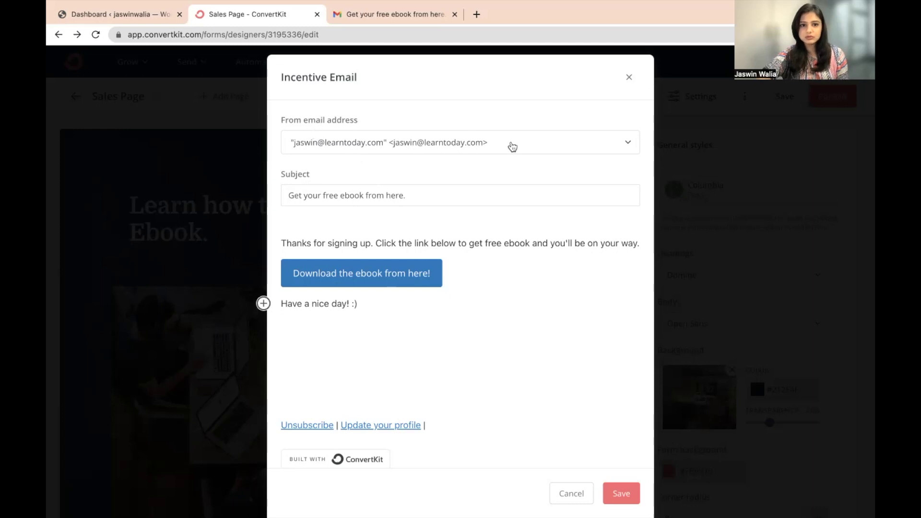
Check the From sender address list in the incentive email, then close it.
{"action": "left_click", "coordinate": [611, 147]}
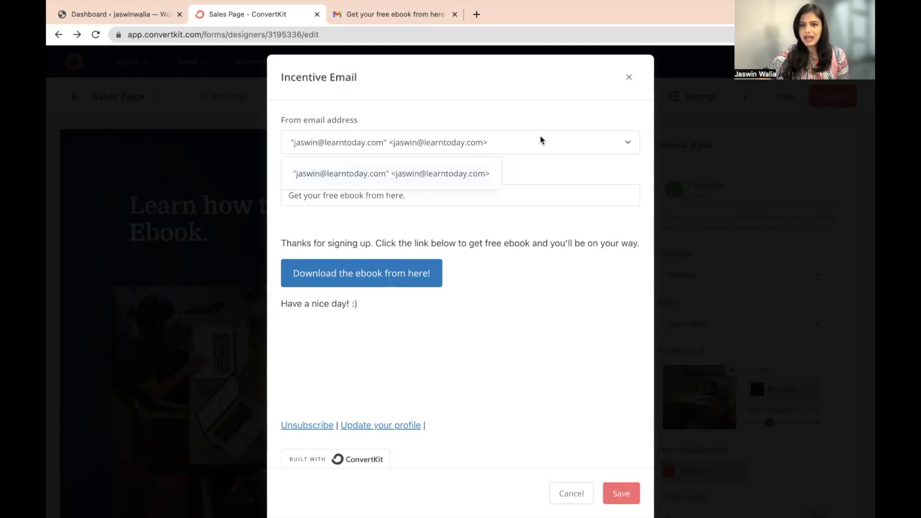
{"action": "left_click", "coordinate": [394, 323]}
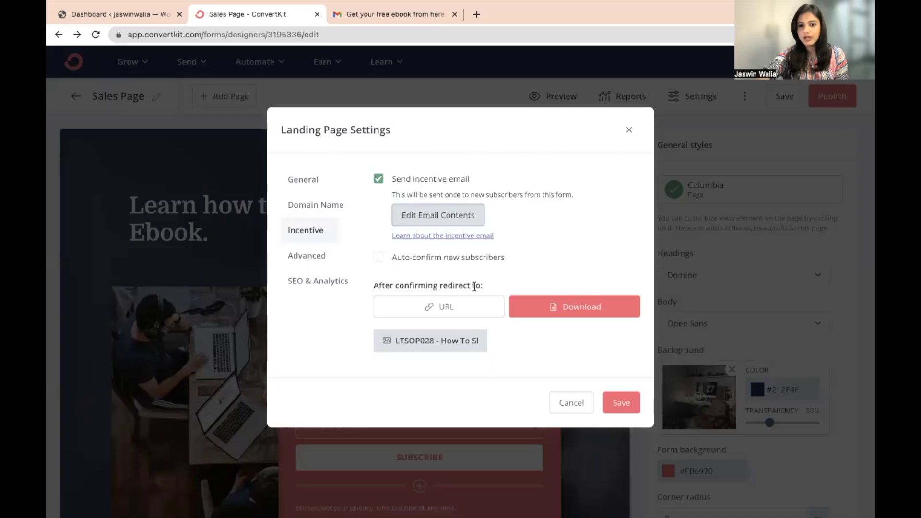
Set the confirmation redirect to the LTSOP028 download file and save the incentive email.
{"action": "left_click", "coordinate": [484, 309]}
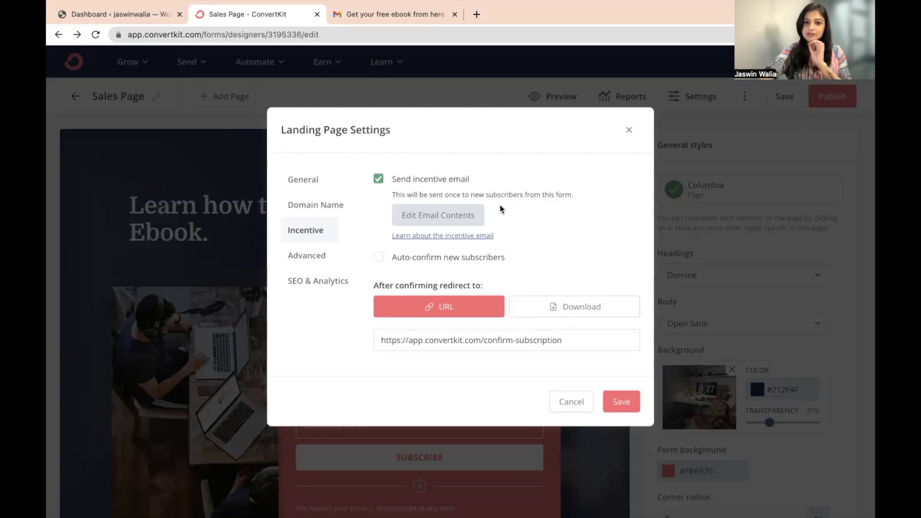
{"action": "left_click", "coordinate": [442, 222]}
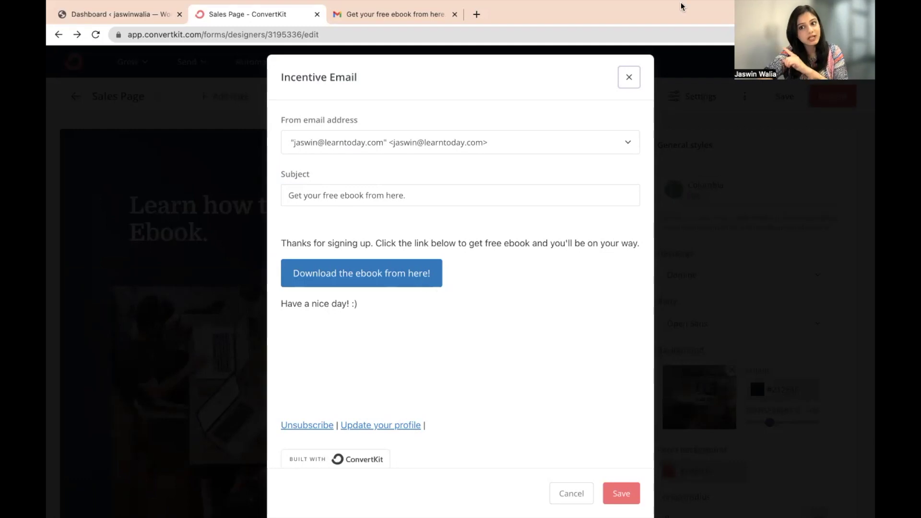
{"action": "left_click", "coordinate": [630, 80]}
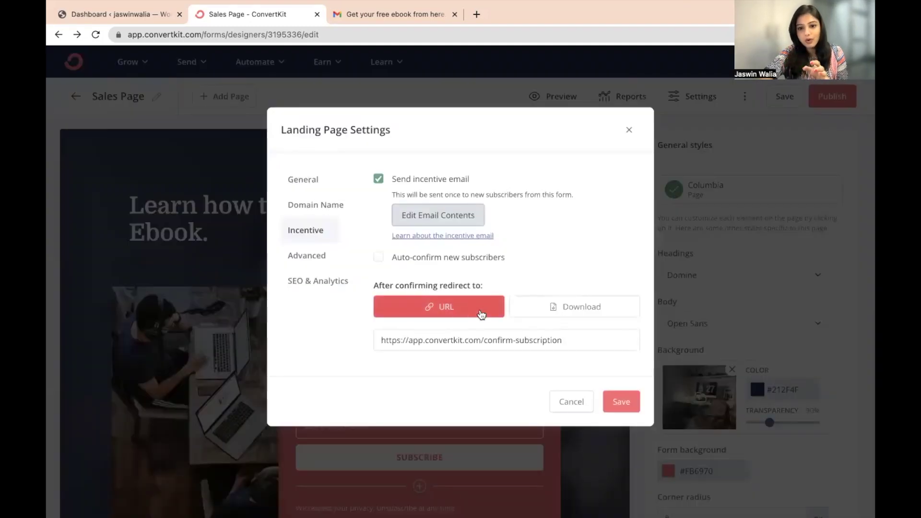
{"action": "left_click", "coordinate": [552, 318]}
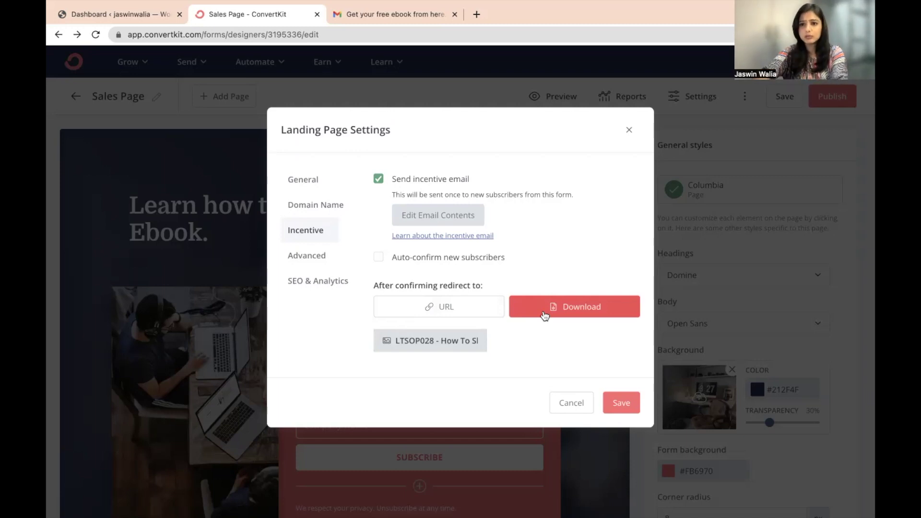
{"action": "left_click", "coordinate": [477, 317]}
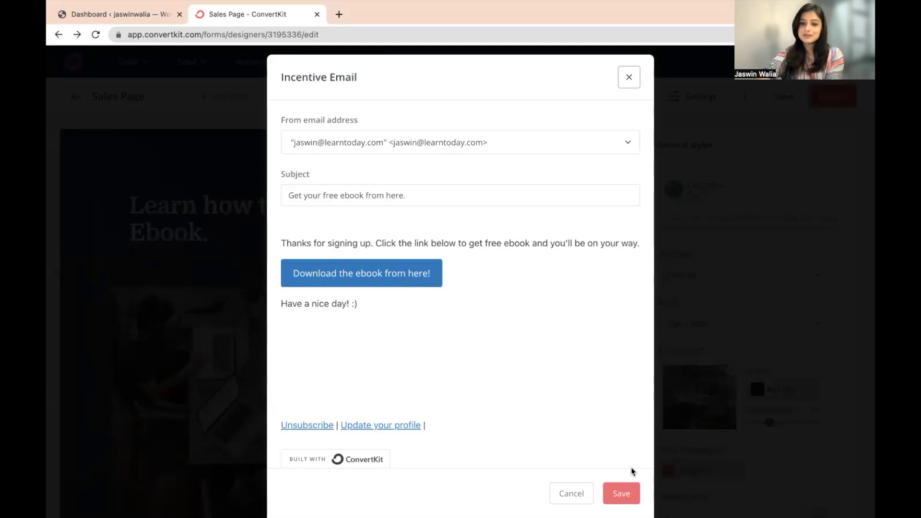
{"action": "left_click", "coordinate": [622, 503]}
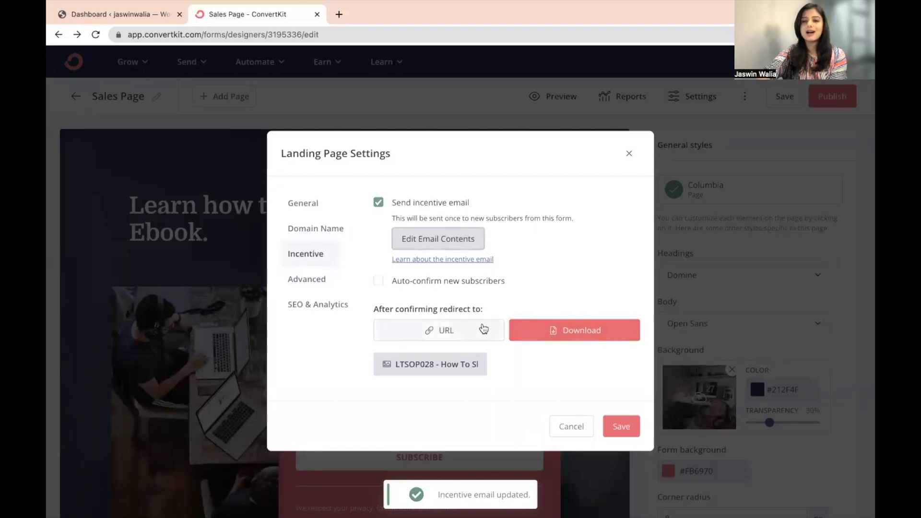
Close Landing Page Settings and scroll down the Sales Page editor.
{"action": "left_click", "coordinate": [629, 153]}
{"action": "scroll", "coordinate": [382, 330], "scroll_direction": "down", "scroll_amount": 2}
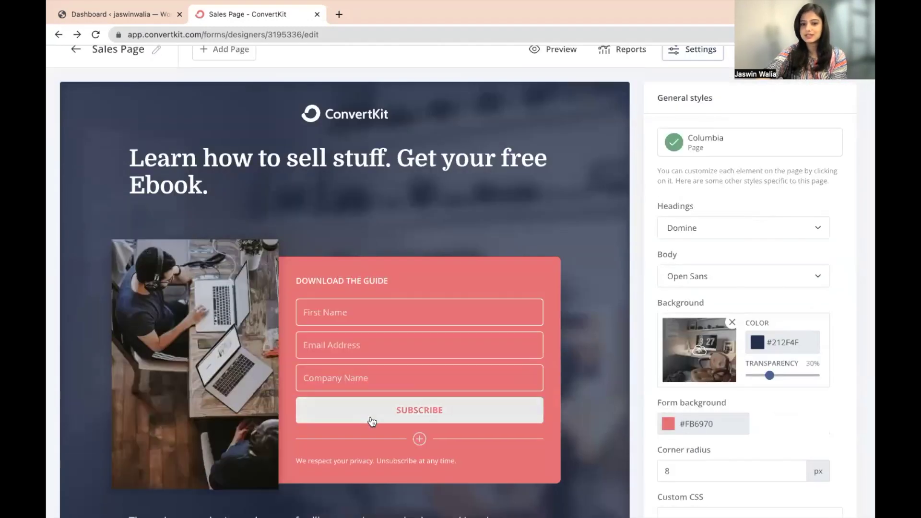